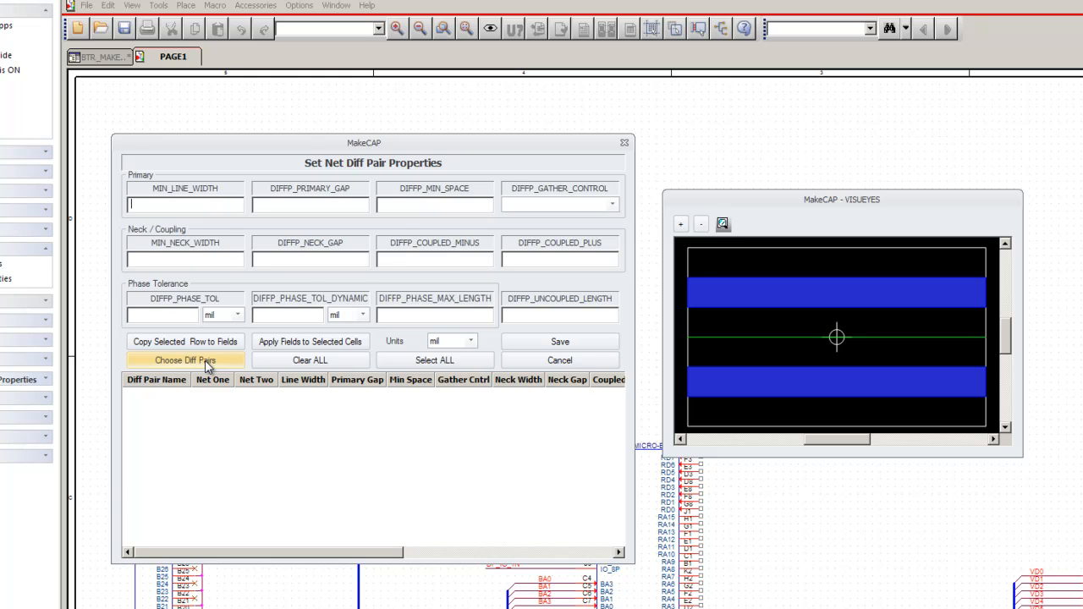
- Load diff pairs Diff1_DP_IO_1 through Diff1_DP_IO_4 into the net diff pair properties table for review and close it
{"action": "left_click", "coordinate": [206, 362]}
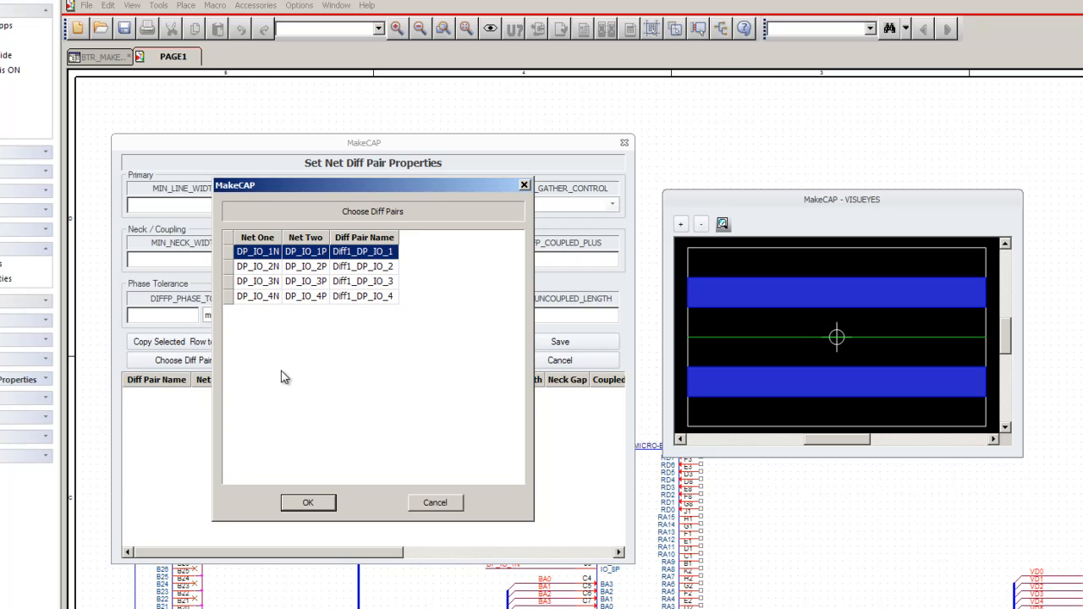
{"action": "left_click_drag", "start_coordinate": [269, 252], "coordinate": [279, 300]}
{"action": "left_click", "coordinate": [309, 502]}
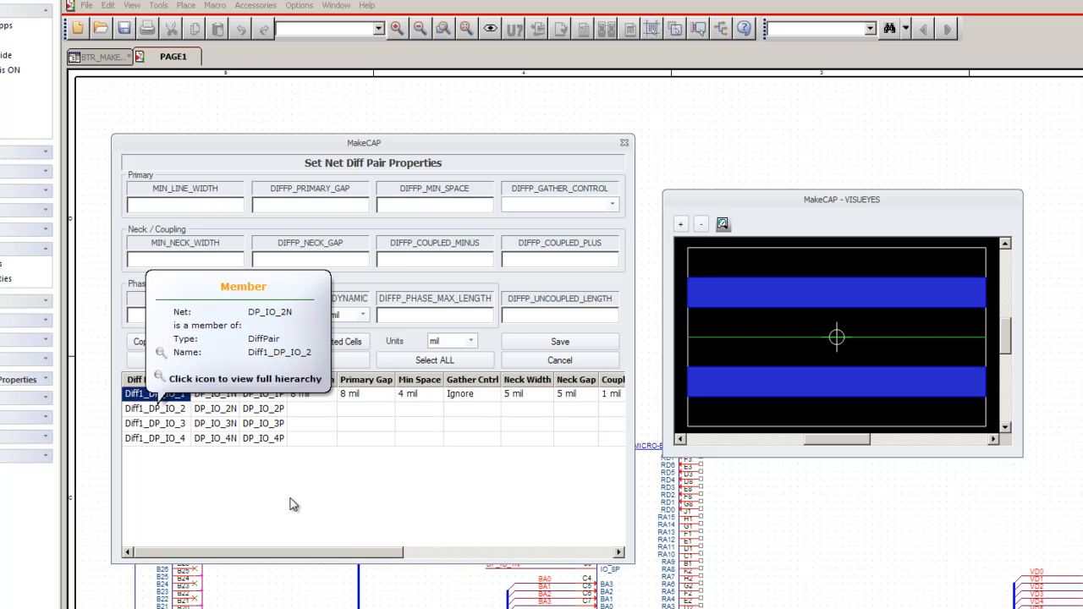
{"action": "left_click_drag", "start_coordinate": [305, 555], "coordinate": [294, 575]}
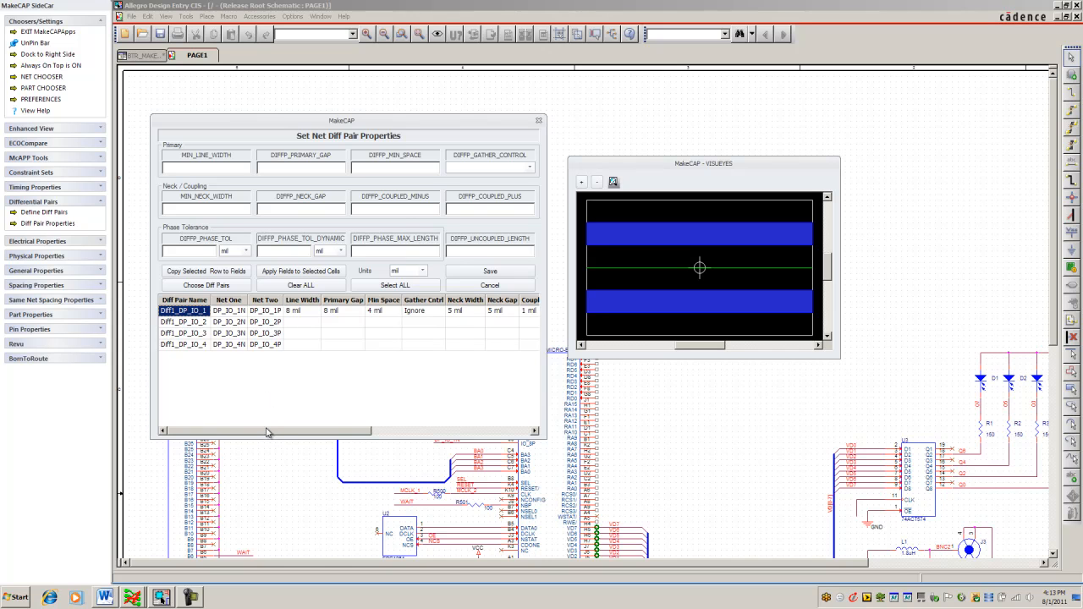
{"action": "mouse_move", "coordinate": [266, 431]}
{"action": "left_mouse_down"}
{"action": "mouse_move", "coordinate": [390, 440]}
{"action": "mouse_move", "coordinate": [248, 441]}
{"action": "left_mouse_up"}
{"action": "left_click", "coordinate": [538, 124]}
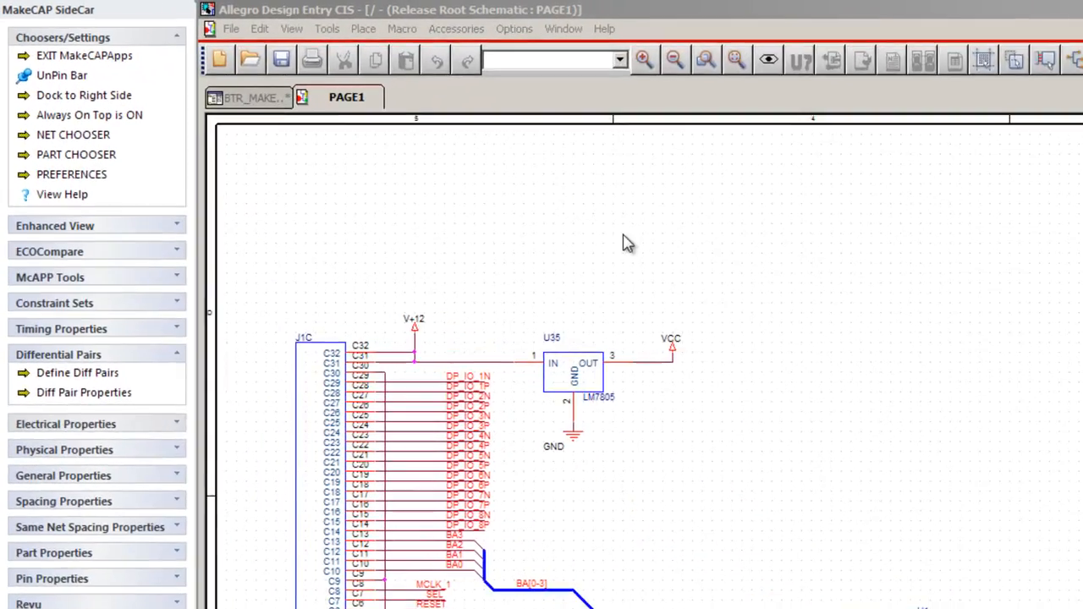
- Read the board file BtR_MakeCAP_example_163.brd into the enhanced view
{"action": "left_click", "coordinate": [177, 229]}
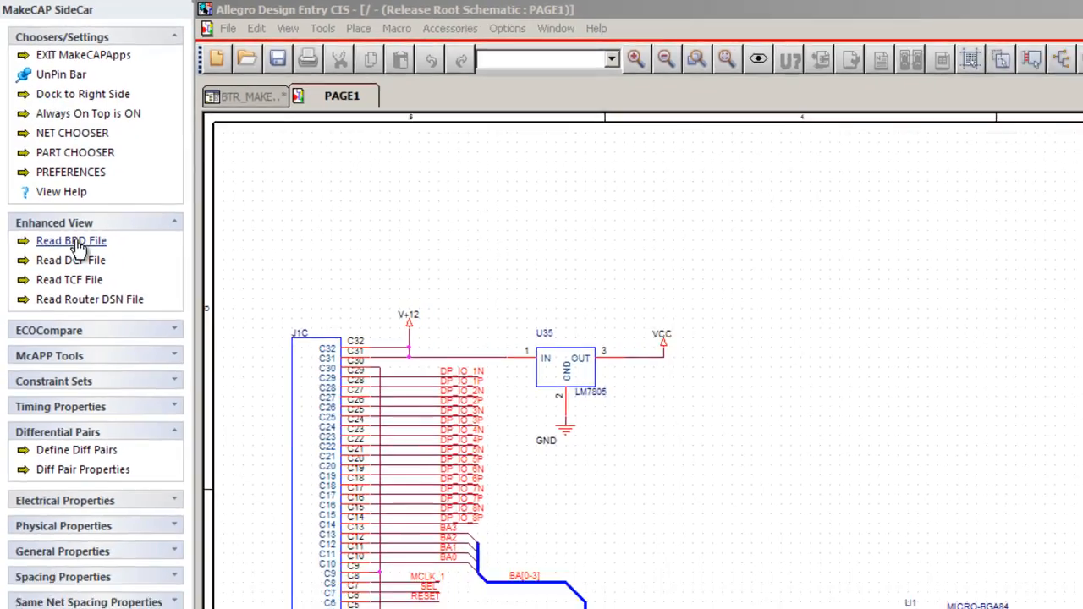
{"action": "left_click", "coordinate": [52, 170]}
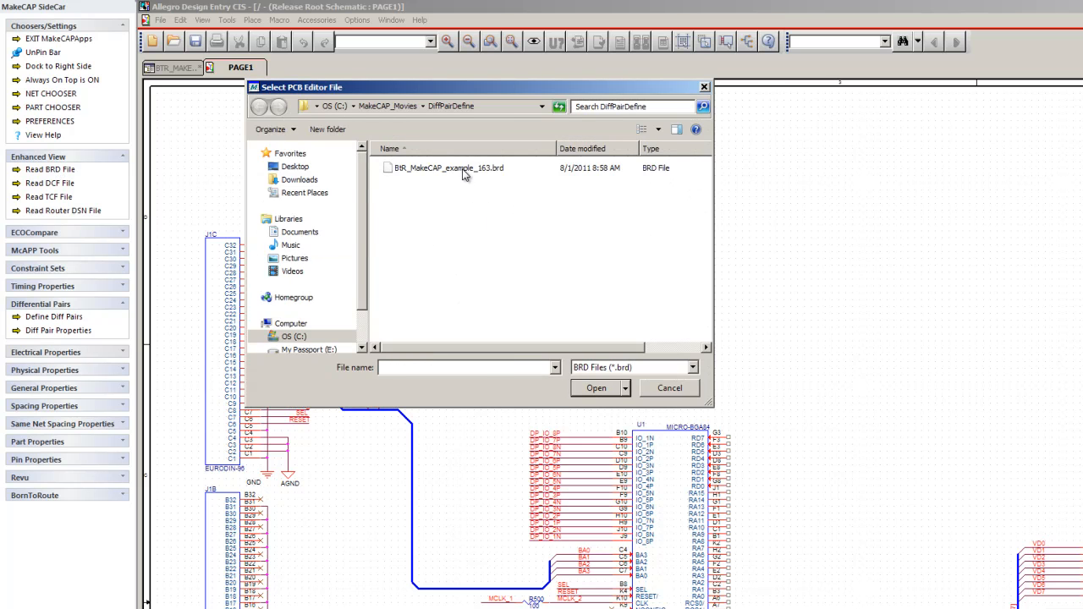
{"action": "left_click", "coordinate": [464, 168]}
{"action": "left_click", "coordinate": [595, 388]}
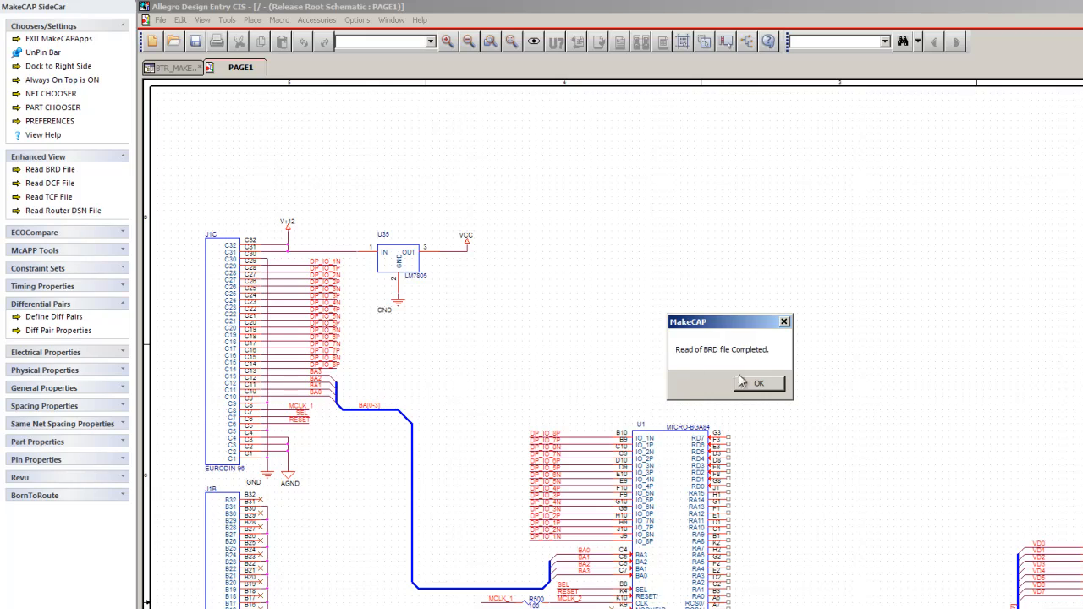
{"action": "left_click", "coordinate": [769, 385]}
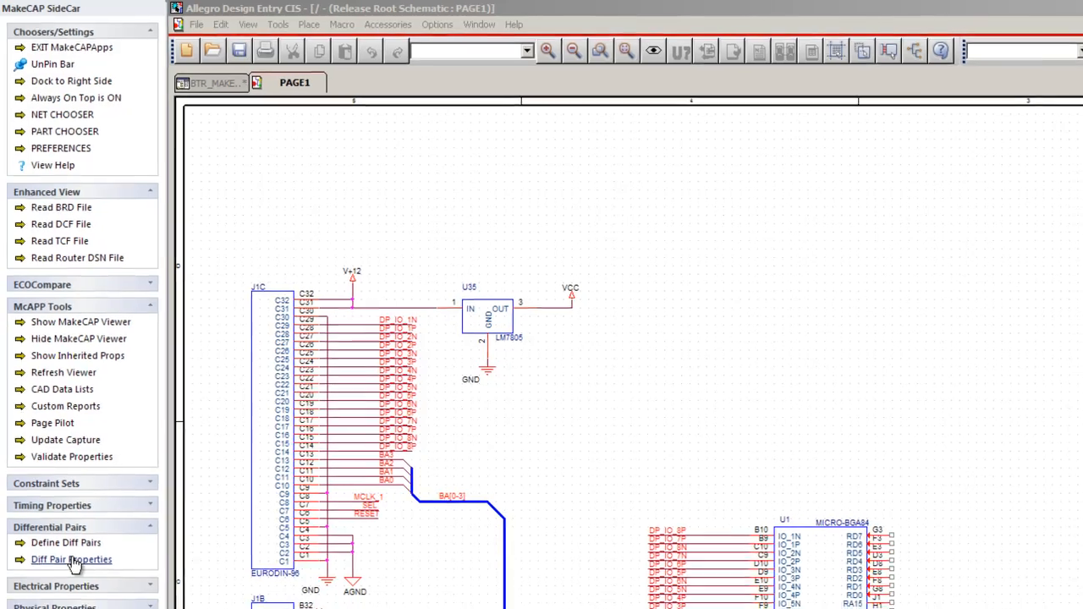
- Load all diff pairs, Diff1_DP_IO_1 to Diff1_DP_IO_4 and DP_IO_5 to DP_IO_8, into the net diff pair properties table
{"action": "left_click", "coordinate": [73, 561]}
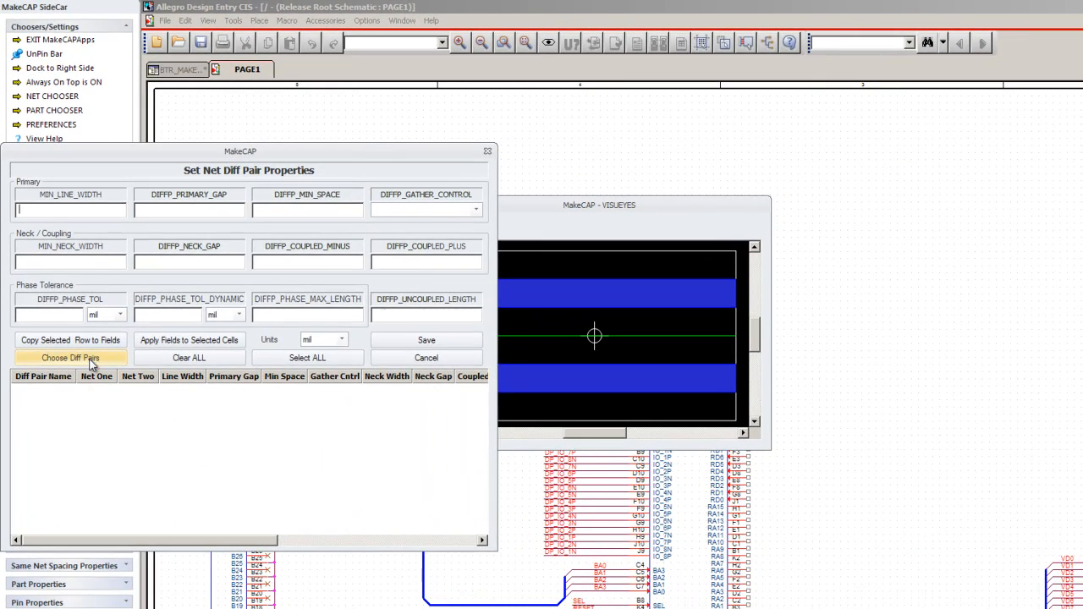
{"action": "left_click", "coordinate": [71, 358]}
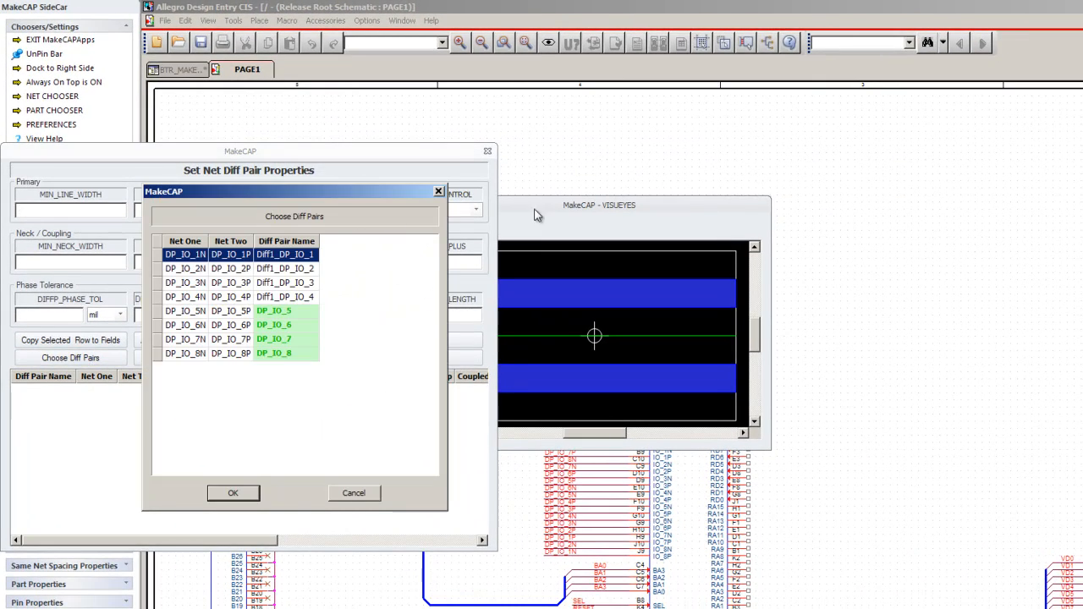
{"action": "left_click_drag", "start_coordinate": [553, 206], "coordinate": [823, 191]}
{"action": "left_click_drag", "start_coordinate": [376, 197], "coordinate": [588, 190]}
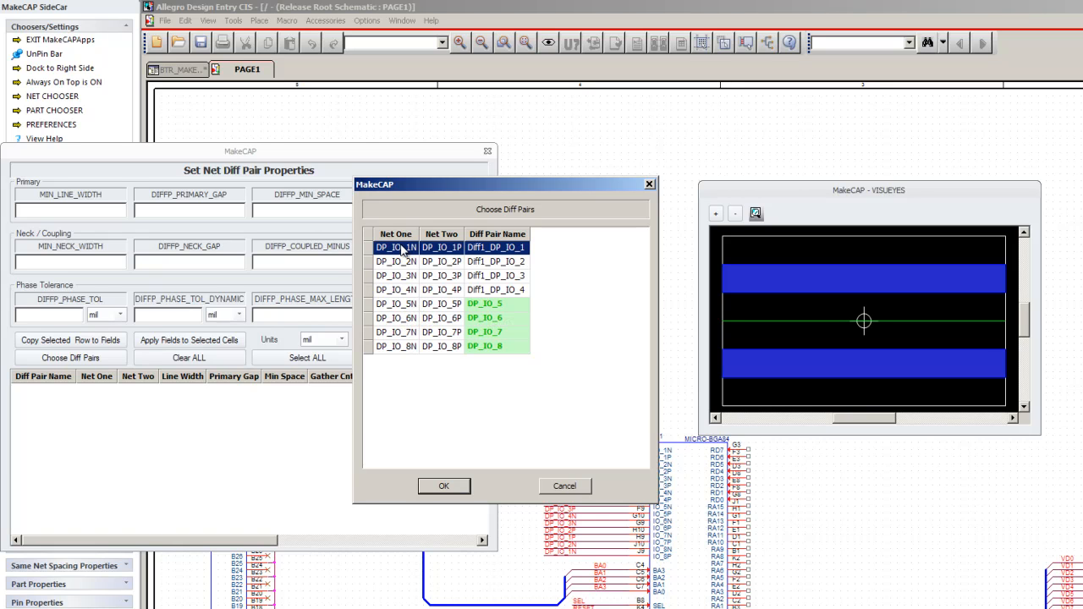
{"action": "left_click_drag", "start_coordinate": [403, 250], "coordinate": [409, 347]}
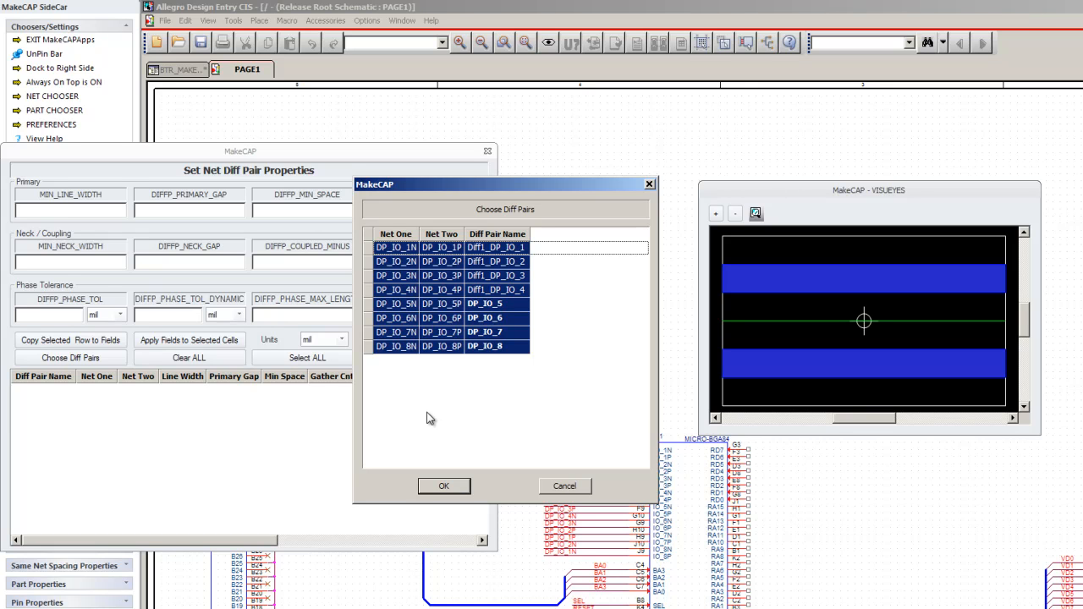
{"action": "left_click", "coordinate": [445, 490]}
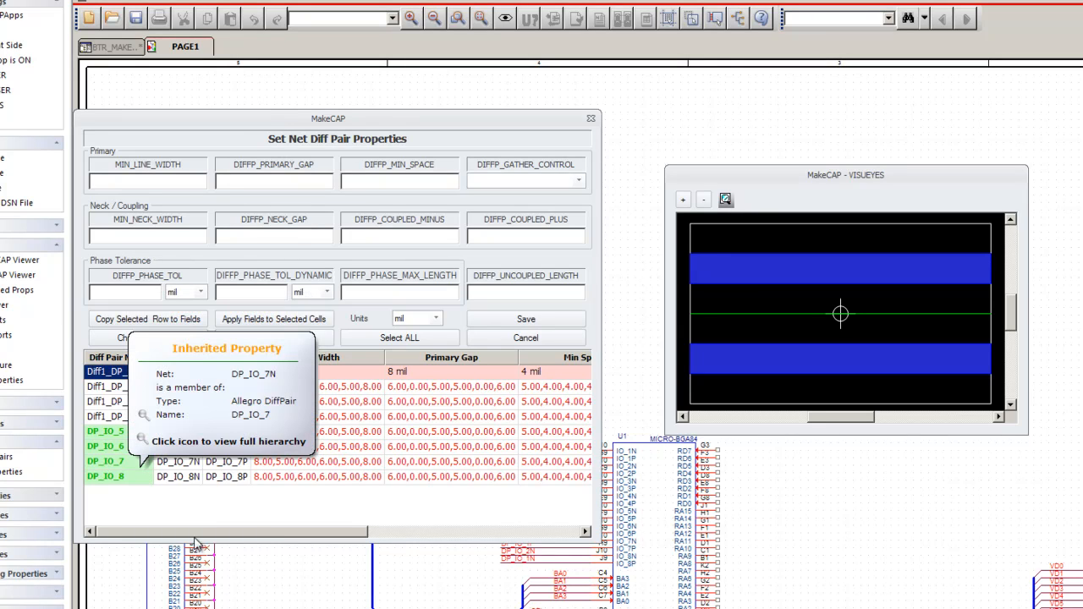
- View the details of Allegro diff pair DP_IO_5 and the full membership hierarchy of net DP_IO_7N
{"action": "mouse_move", "coordinate": [115, 438]}
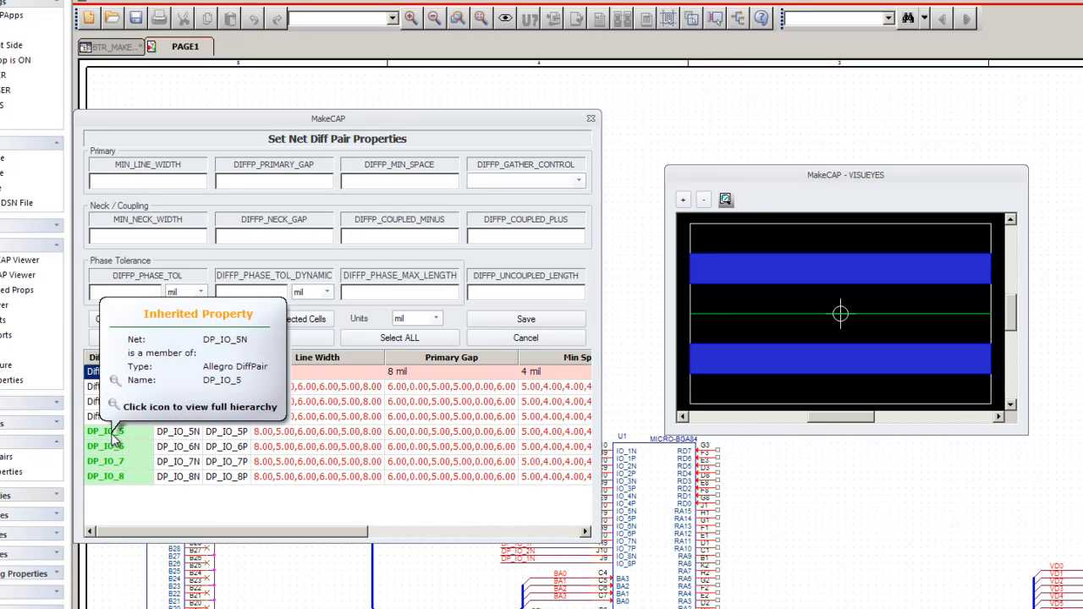
{"action": "left_click", "coordinate": [115, 386]}
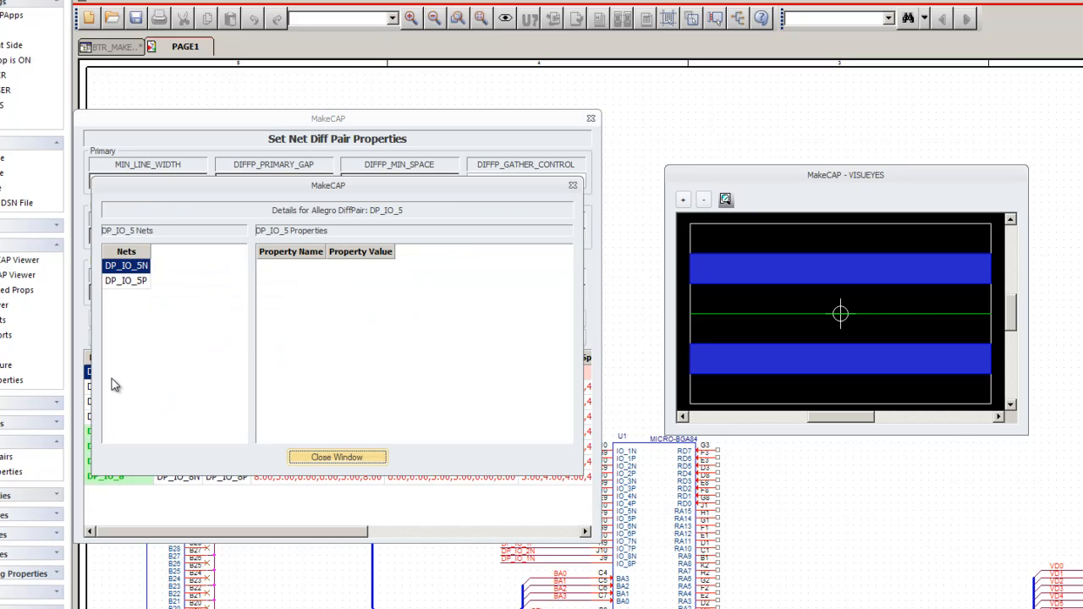
{"action": "left_click", "coordinate": [338, 458]}
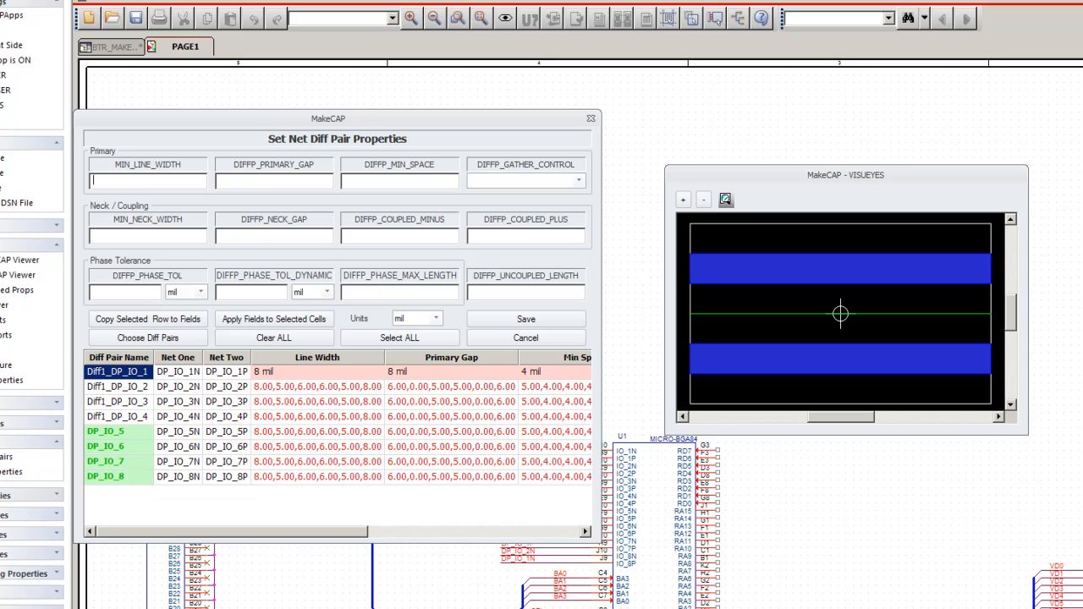
{"action": "mouse_move", "coordinate": [133, 459]}
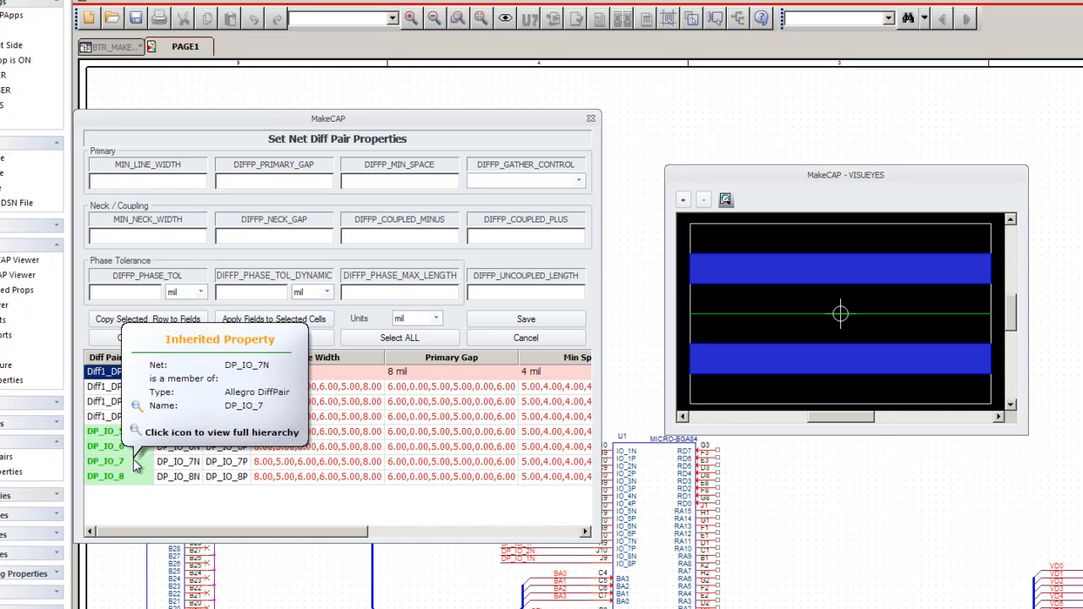
{"action": "left_click", "coordinate": [134, 432]}
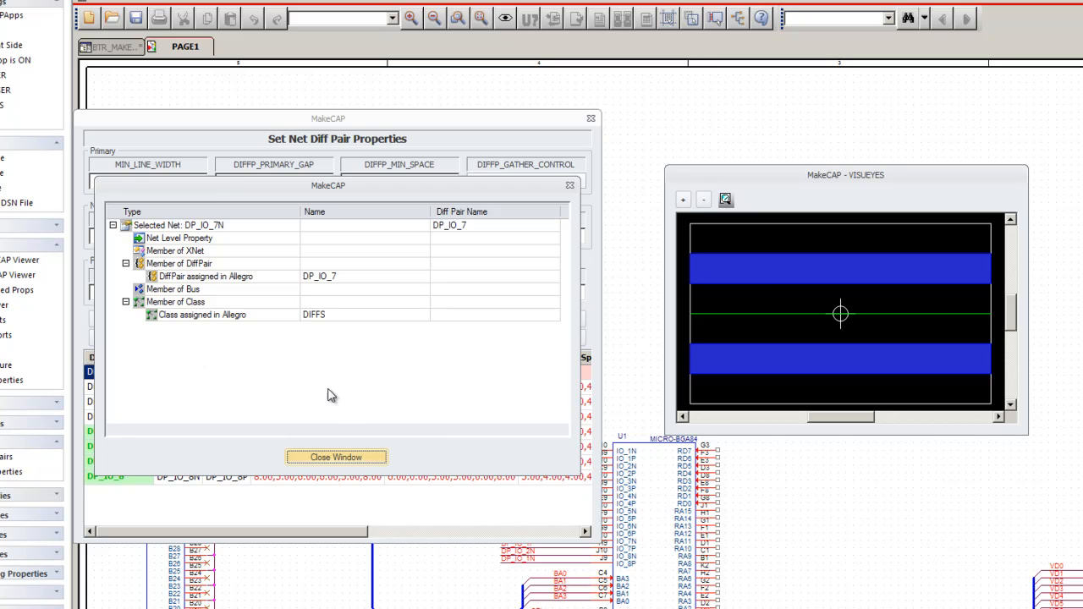
{"action": "left_click", "coordinate": [350, 458]}
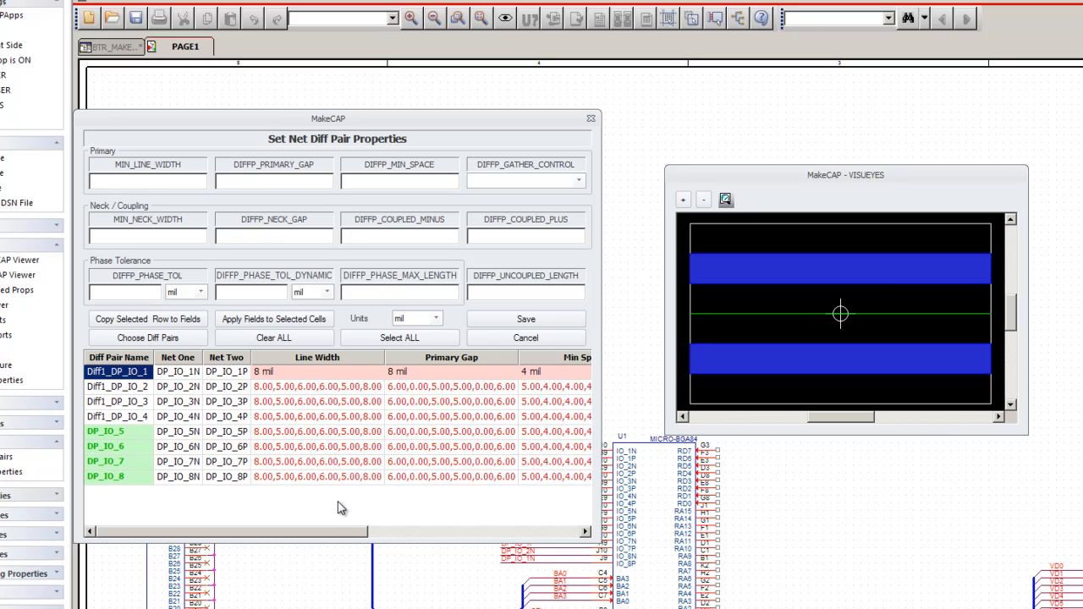
{"action": "mouse_move", "coordinate": [343, 389]}
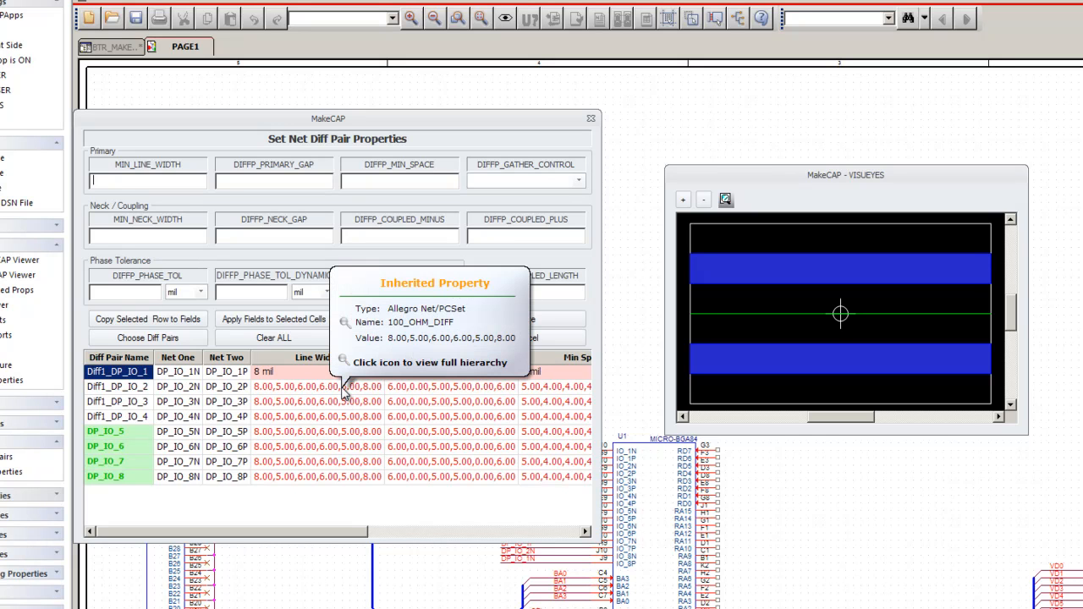
{"action": "mouse_move", "coordinate": [136, 386]}
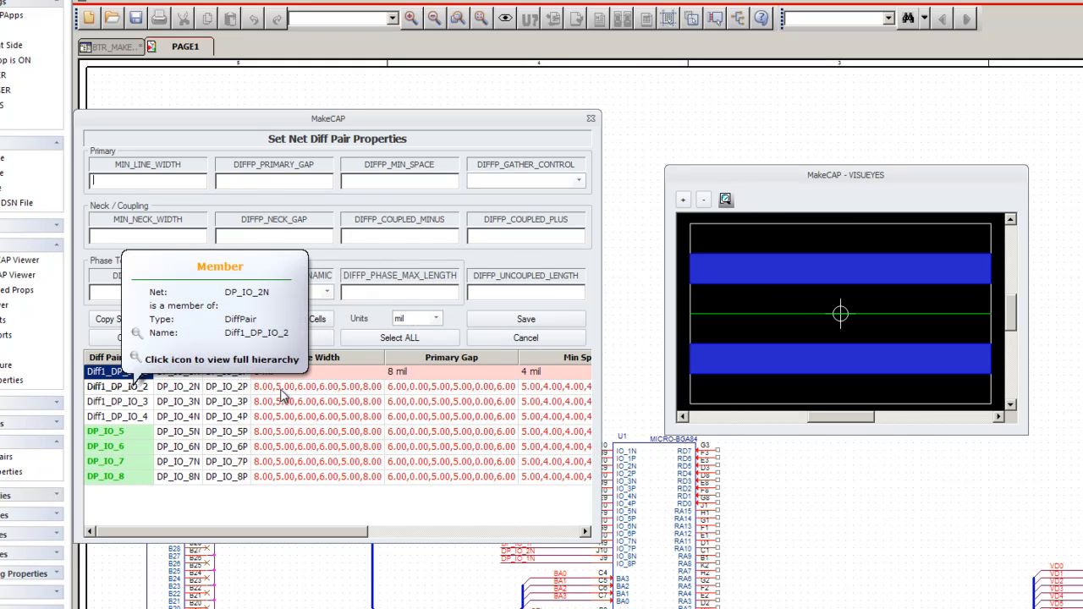
{"action": "mouse_move", "coordinate": [286, 398]}
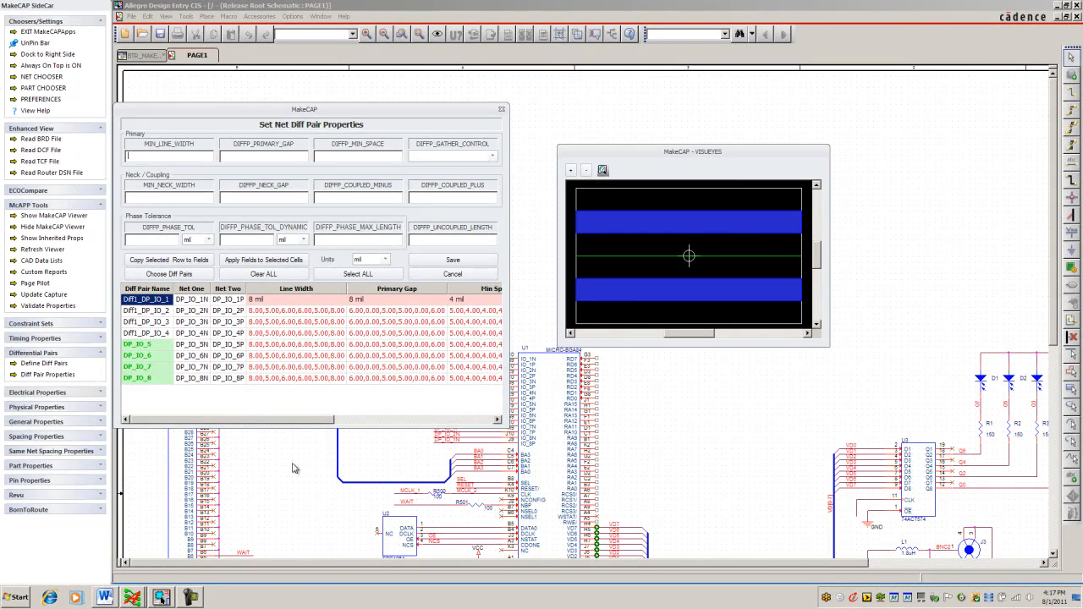
- Copy the property values of the Diff1_DP_IO_1 row into the editable property fields
{"action": "left_click", "coordinate": [144, 300]}
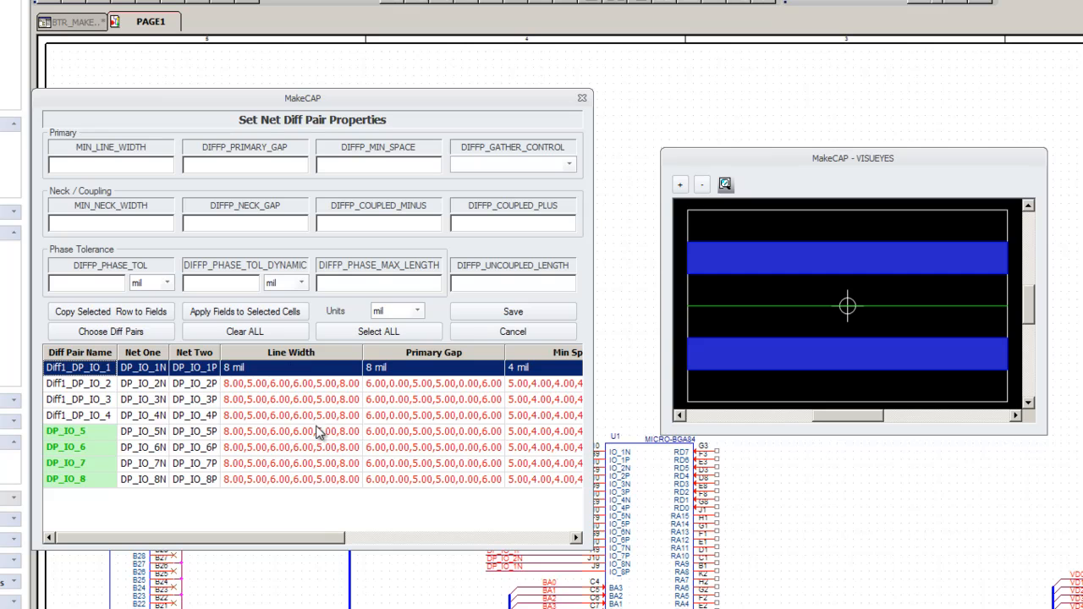
{"action": "left_click", "coordinate": [107, 311]}
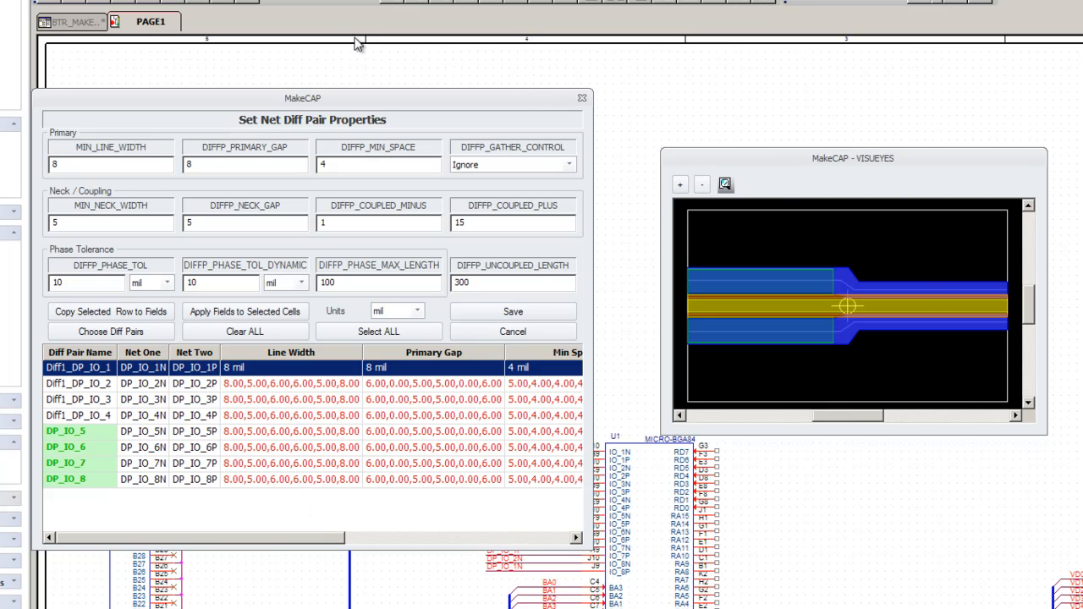
{"action": "left_click_drag", "start_coordinate": [359, 95], "coordinate": [398, 87]}
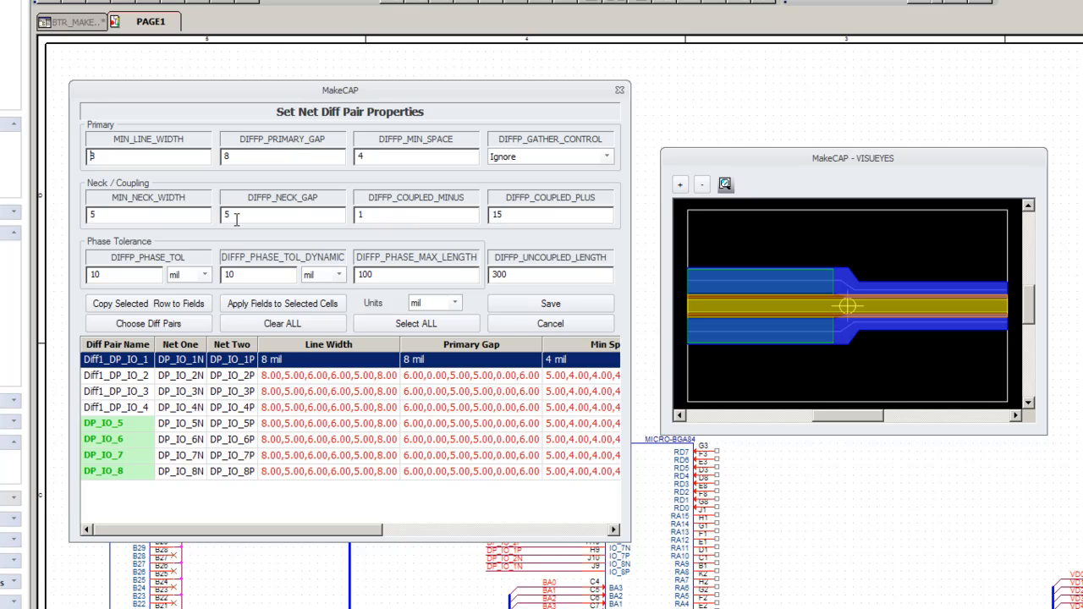
- Set both MIN_NECK_WIDTH and DIFFP_NECK_GAP to 6 mil
{"action": "double_click", "coordinate": [143, 218]}
{"action": "type", "text": "6"}
{"action": "left_click", "coordinate": [242, 214]}
{"action": "double_click", "coordinate": [242, 214]}
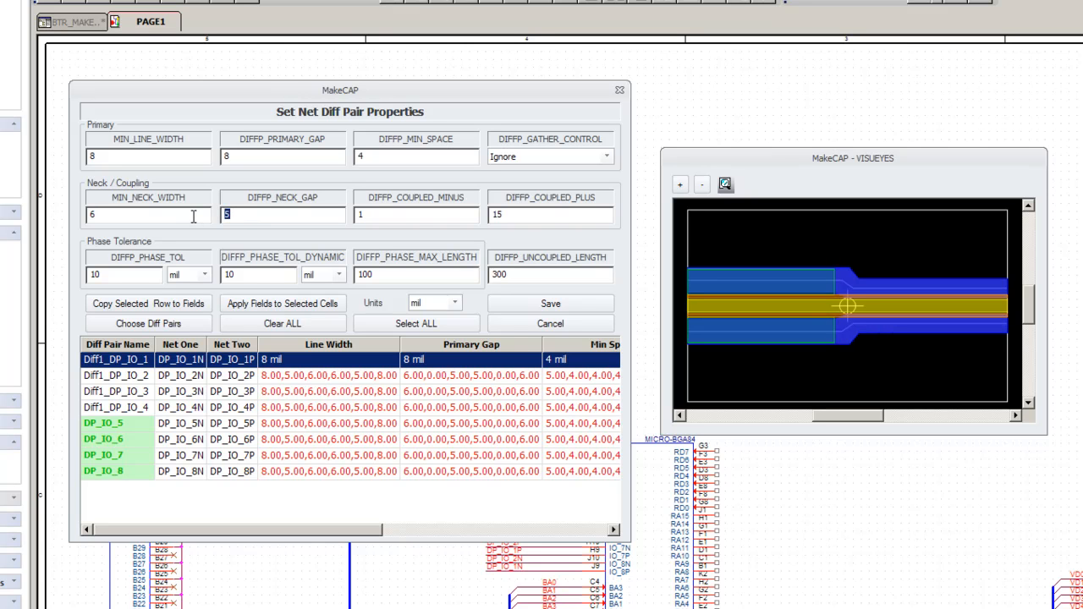
{"action": "type", "text": "6"}
- Apply the 8 mil line width to only the Line Width cells of Diff1_DP_IO_1 through Diff1_DP_IO_4
{"action": "mouse_move", "coordinate": [319, 447]}
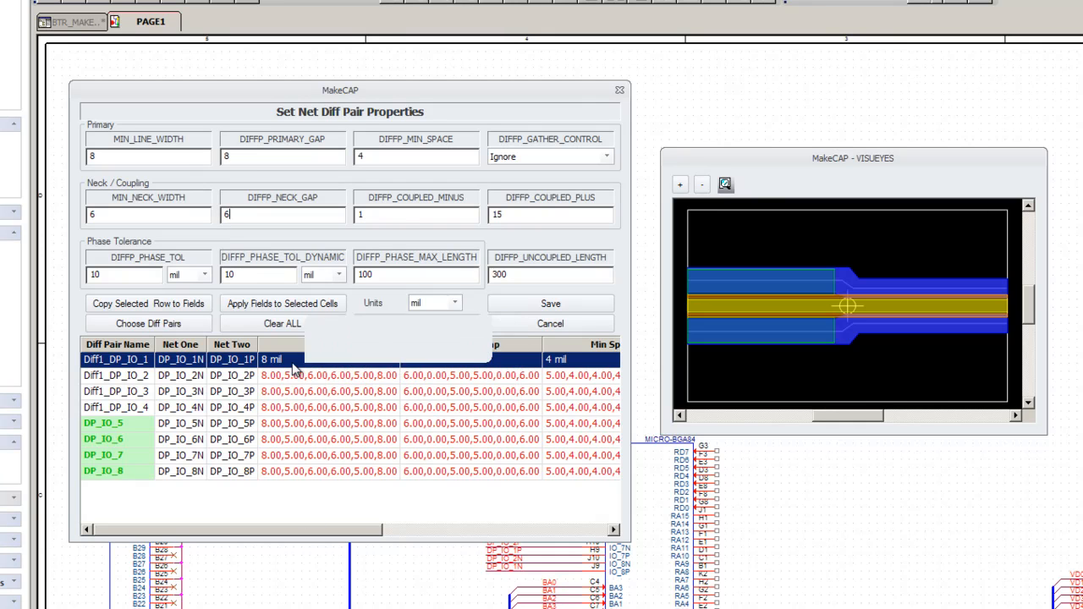
{"action": "mouse_move", "coordinate": [277, 362]}
{"action": "left_click_drag", "start_coordinate": [276, 362], "coordinate": [282, 406]}
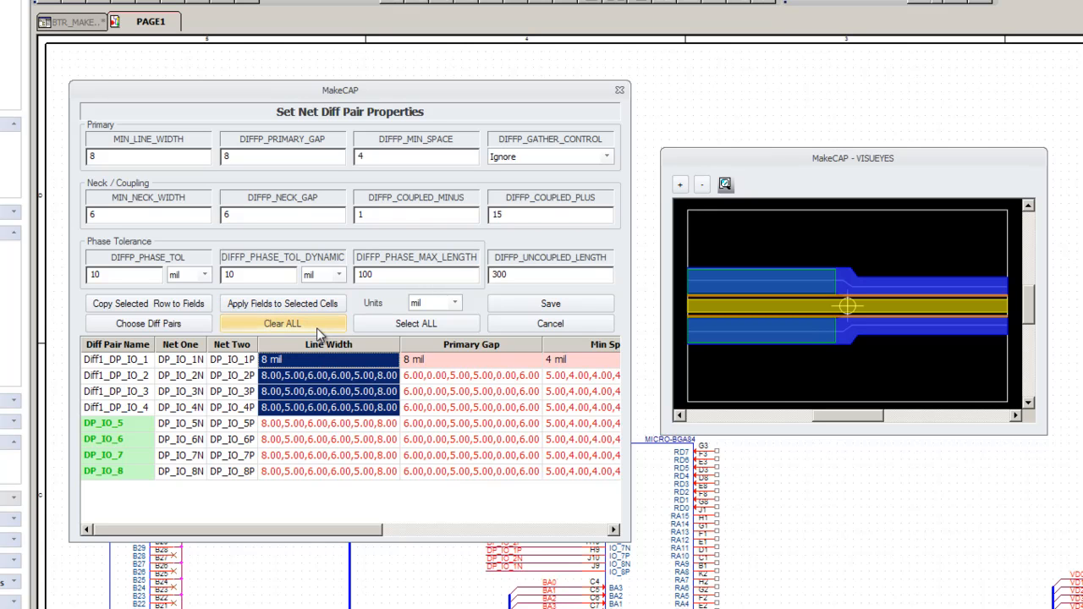
{"action": "left_click", "coordinate": [305, 306]}
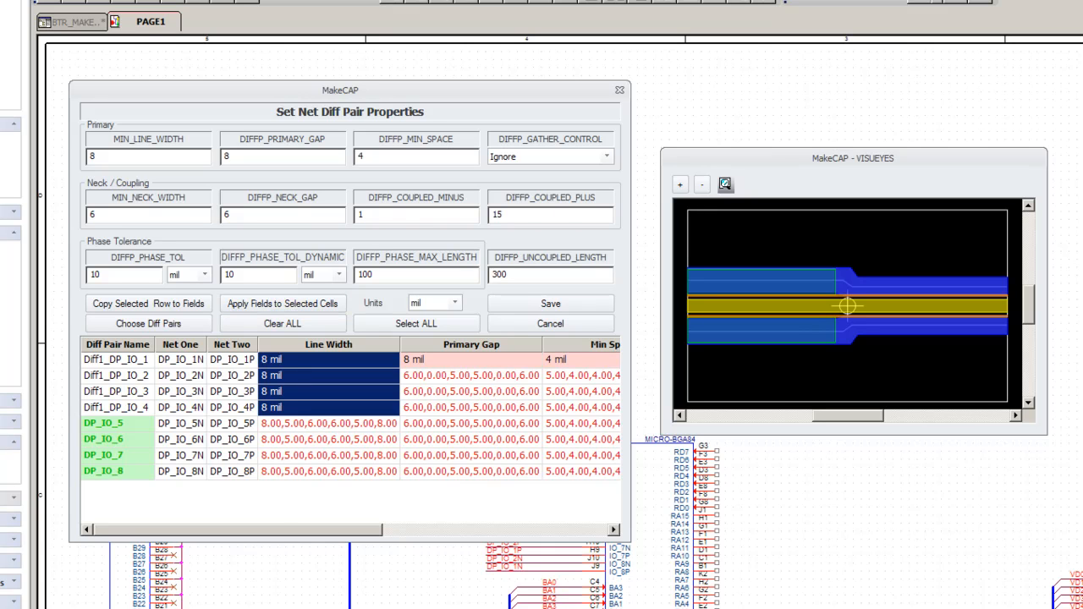
{"action": "left_click", "coordinate": [289, 491]}
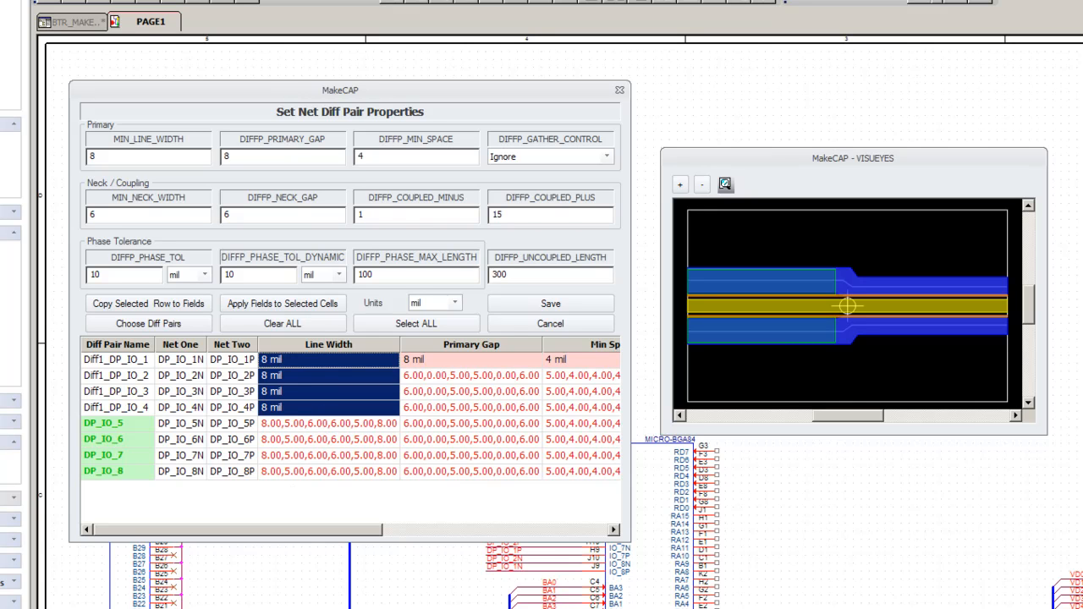
- Apply all the property field values to the complete rows of Diff1_DP_IO_1 through Diff1_DP_IO_4
{"action": "mouse_move", "coordinate": [124, 365]}
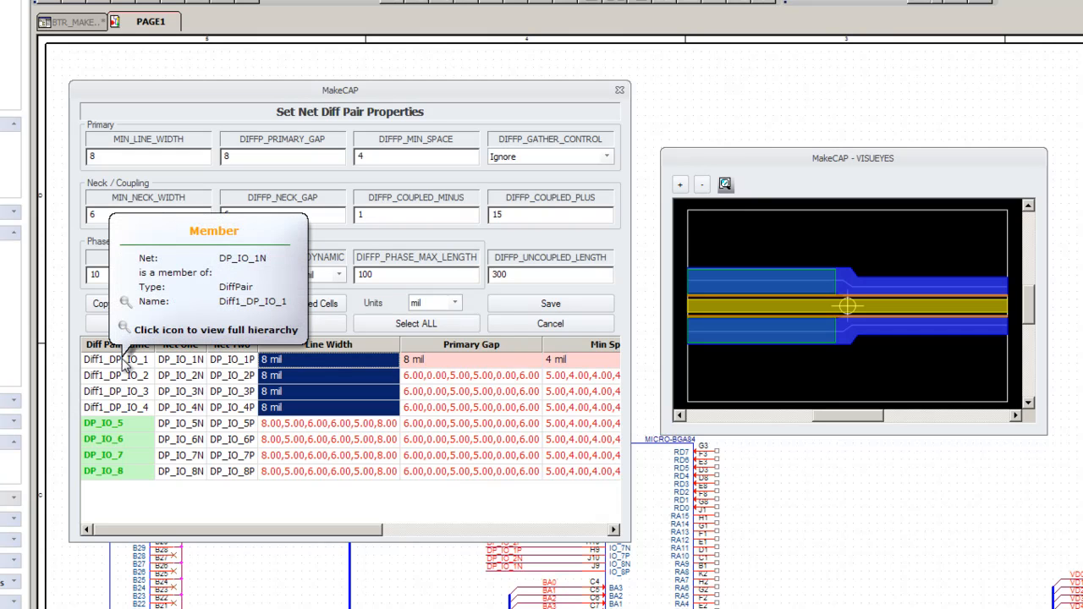
{"action": "left_click", "coordinate": [124, 363]}
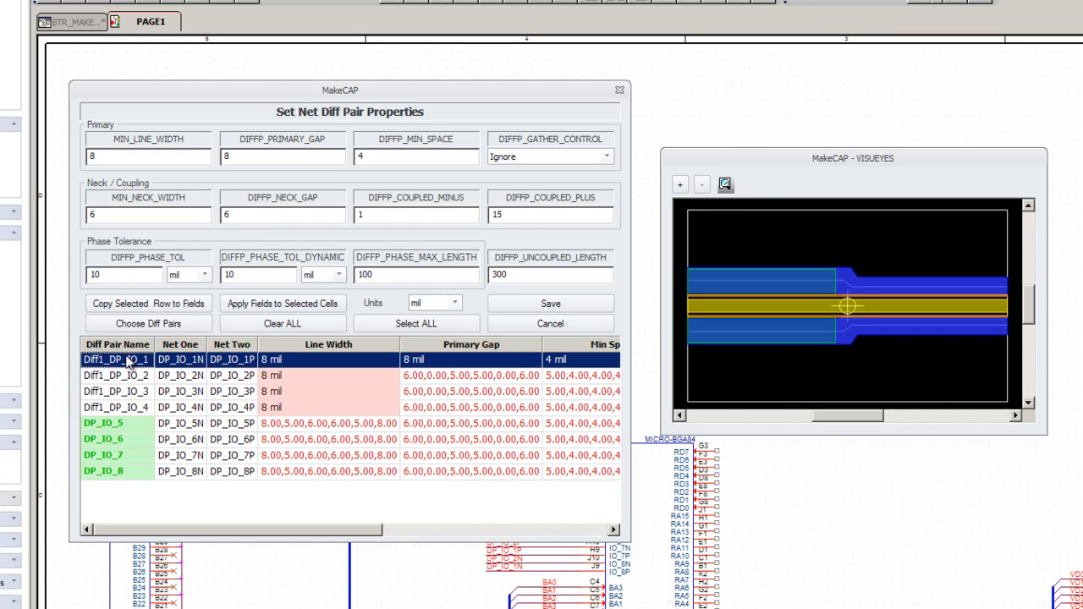
{"action": "left_click", "coordinate": [135, 377], "text": "ctrl"}
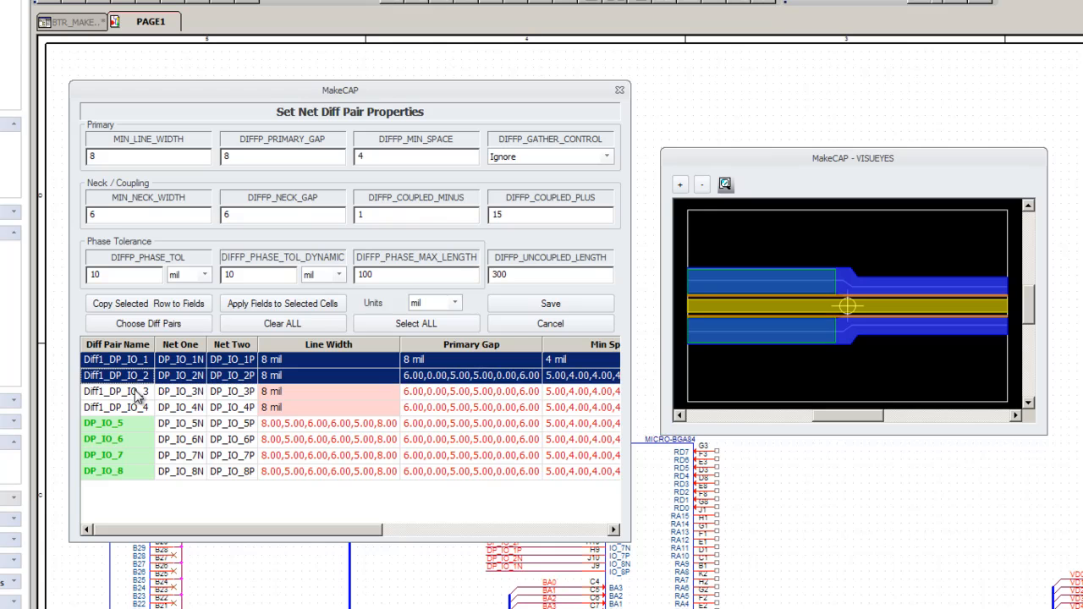
{"action": "left_click", "coordinate": [138, 392], "text": "ctrl"}
{"action": "left_click", "coordinate": [138, 408], "text": "ctrl"}
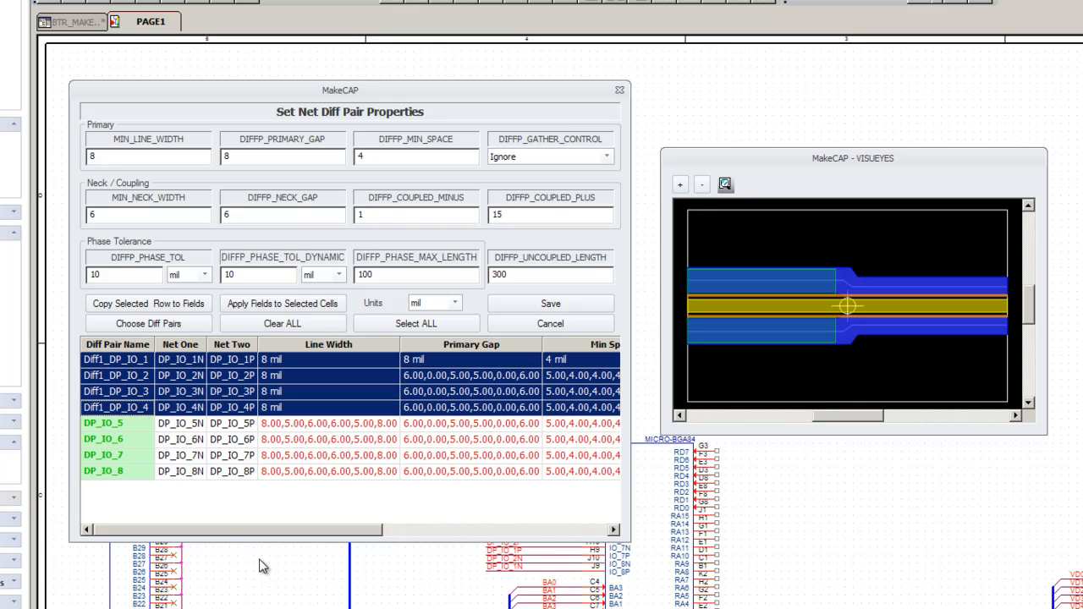
{"action": "left_click", "coordinate": [301, 309]}
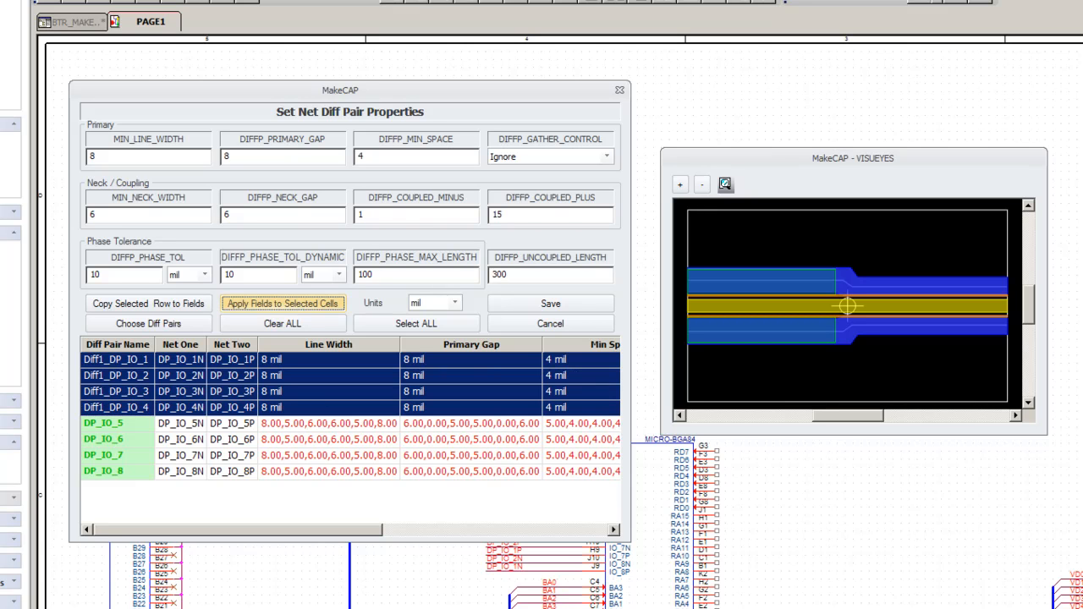
- Apply all the property field values to every listed differential pair, including DP_IO_5 through DP_IO_8, and close the diff pair properties dialog
{"action": "left_click", "coordinate": [417, 324]}
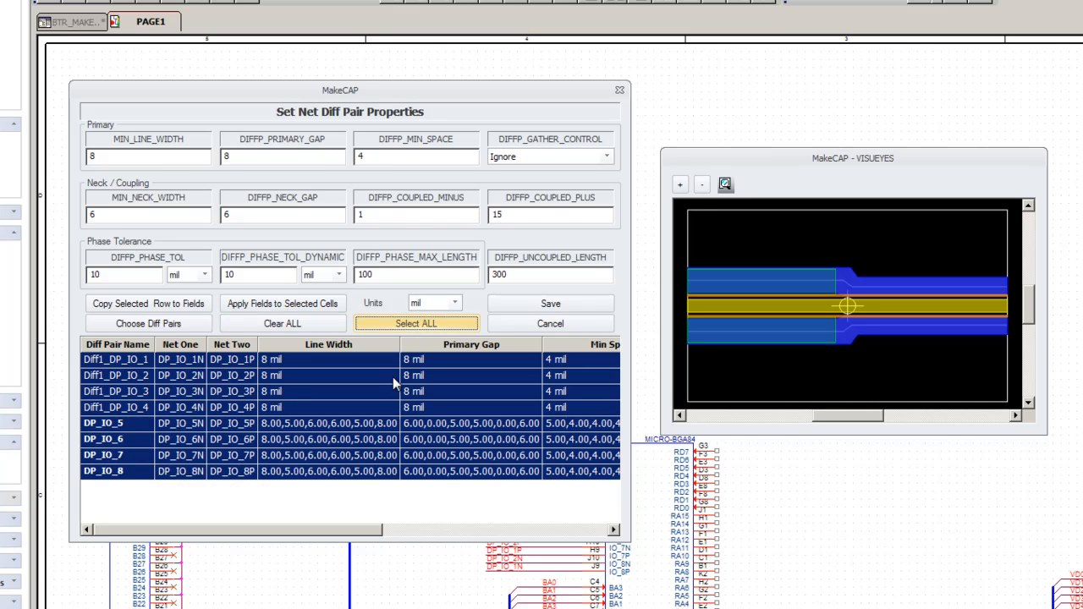
{"action": "left_click", "coordinate": [288, 308]}
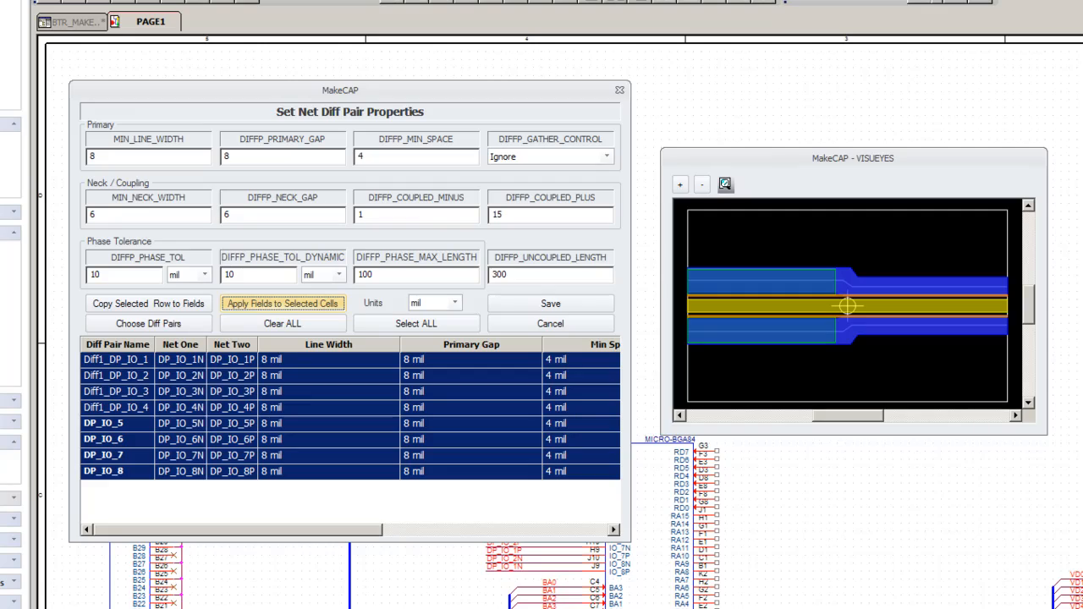
{"action": "left_click", "coordinate": [620, 91]}
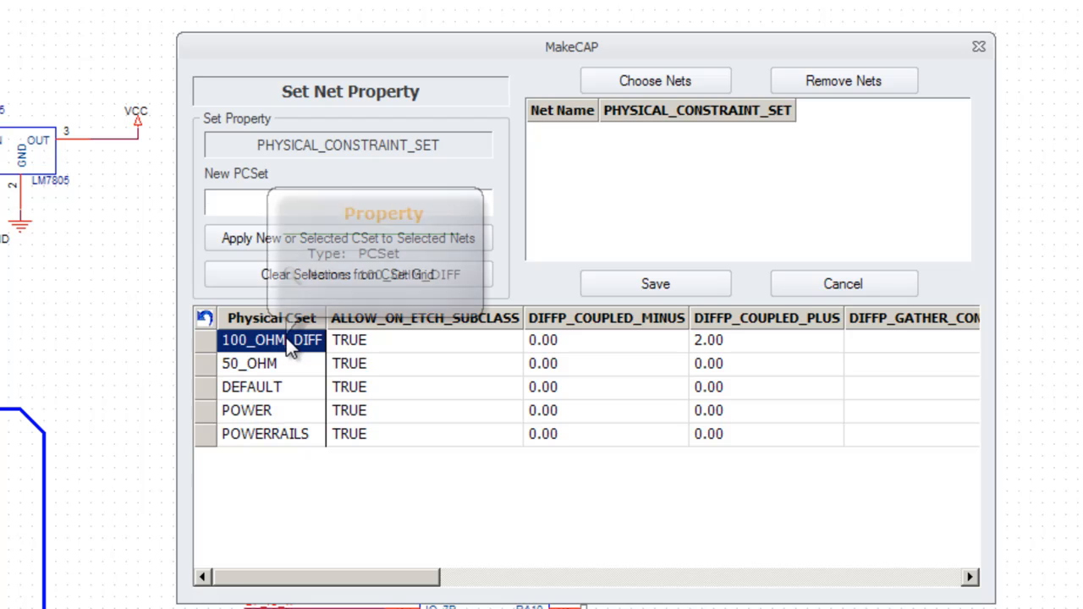
- Review the layer-by-layer property details of the 100_OHM_DIFF physical constraint set and close them
{"action": "left_click", "coordinate": [285, 270]}
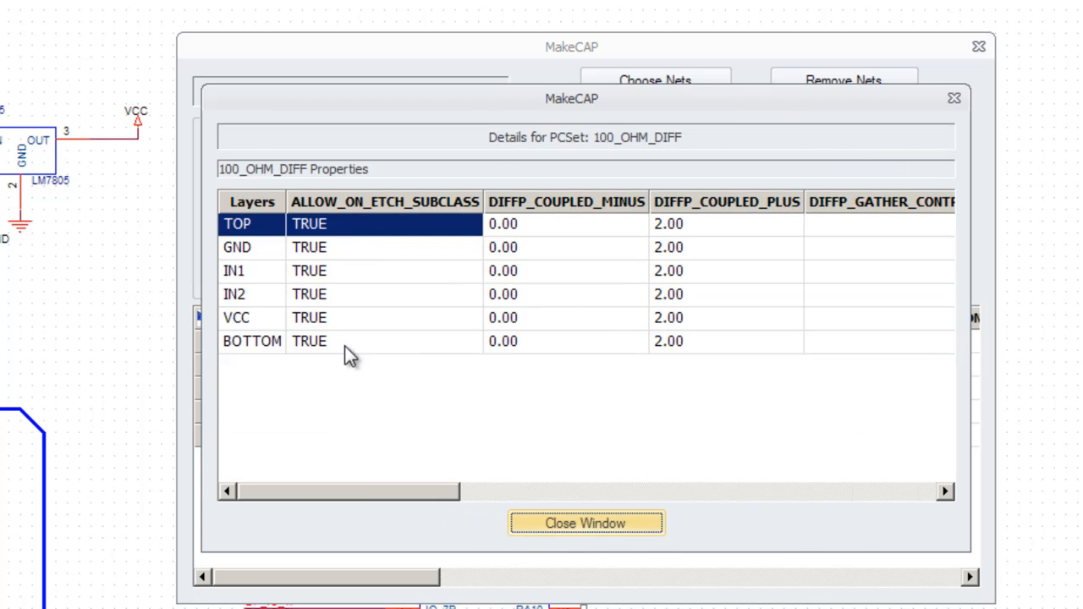
{"action": "left_click_drag", "start_coordinate": [362, 496], "coordinate": [676, 497]}
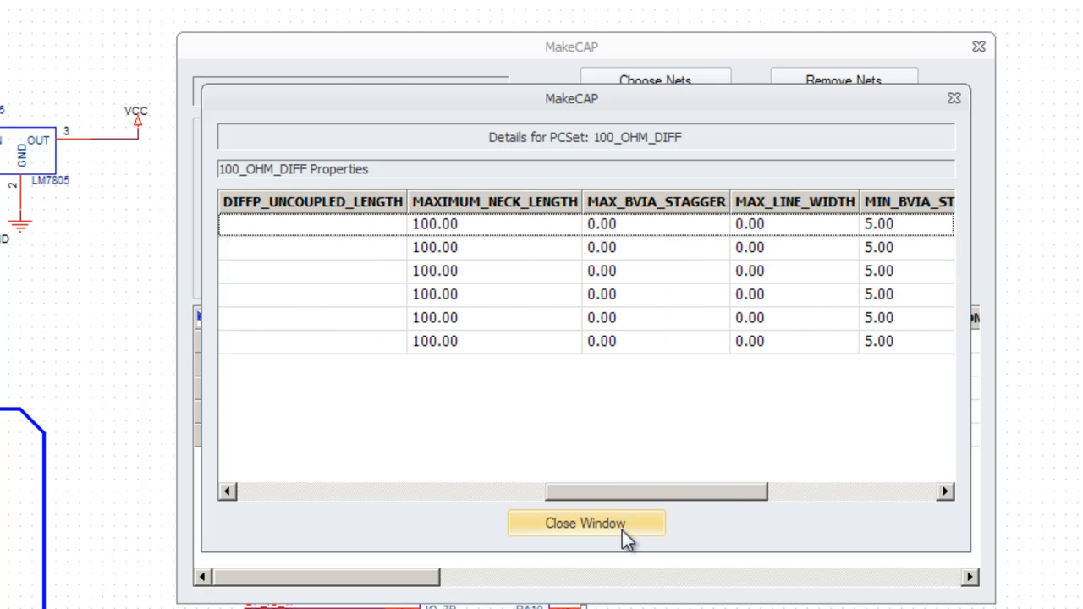
{"action": "left_click", "coordinate": [626, 528]}
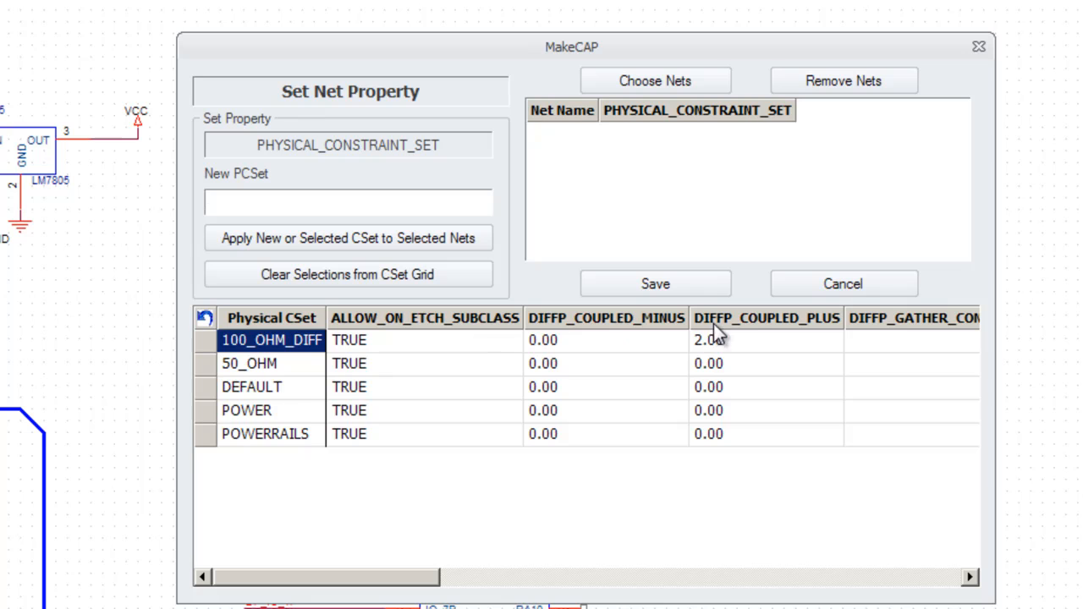
- Sort the constraint set grid by DIFFP_COUPLED_PLUS and Physical CSet, and transpose it to list properties as rows and constraint sets as columns
{"action": "left_click", "coordinate": [736, 314]}
{"action": "left_click", "coordinate": [750, 317]}
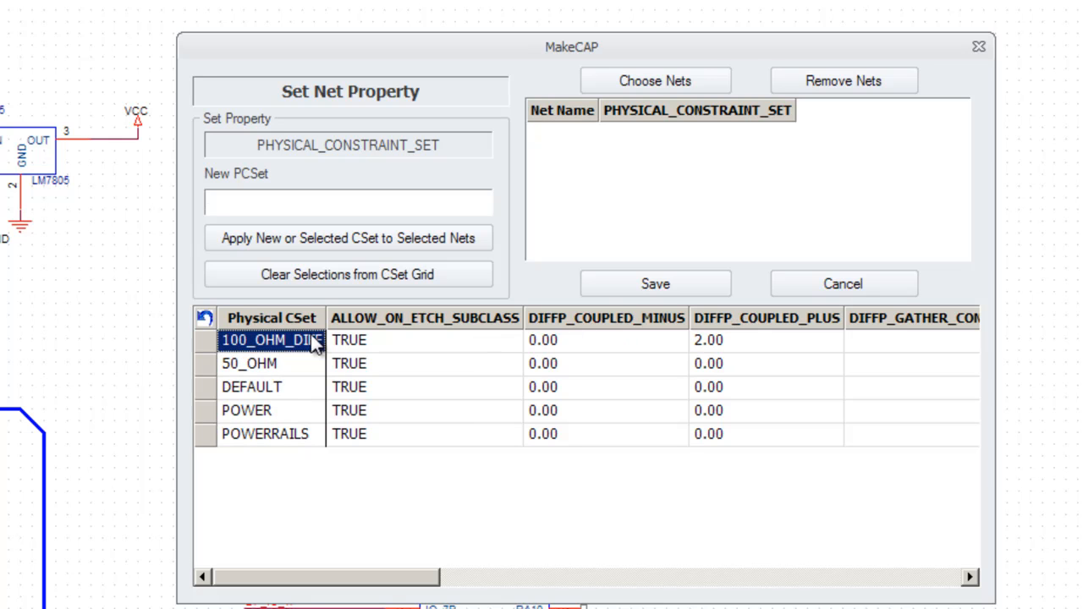
{"action": "left_click", "coordinate": [269, 318]}
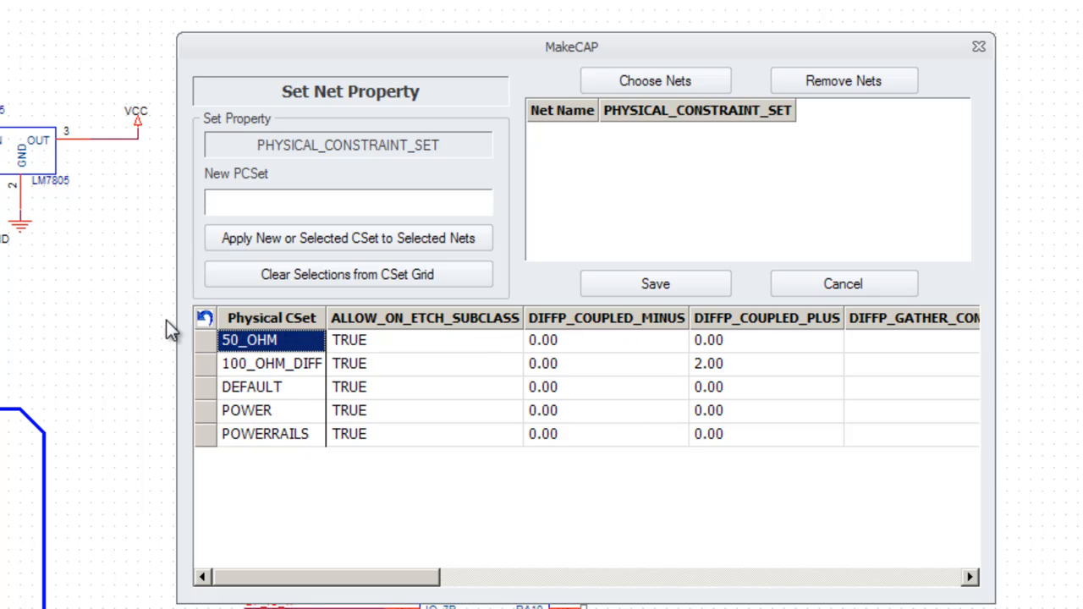
{"action": "left_click", "coordinate": [208, 318]}
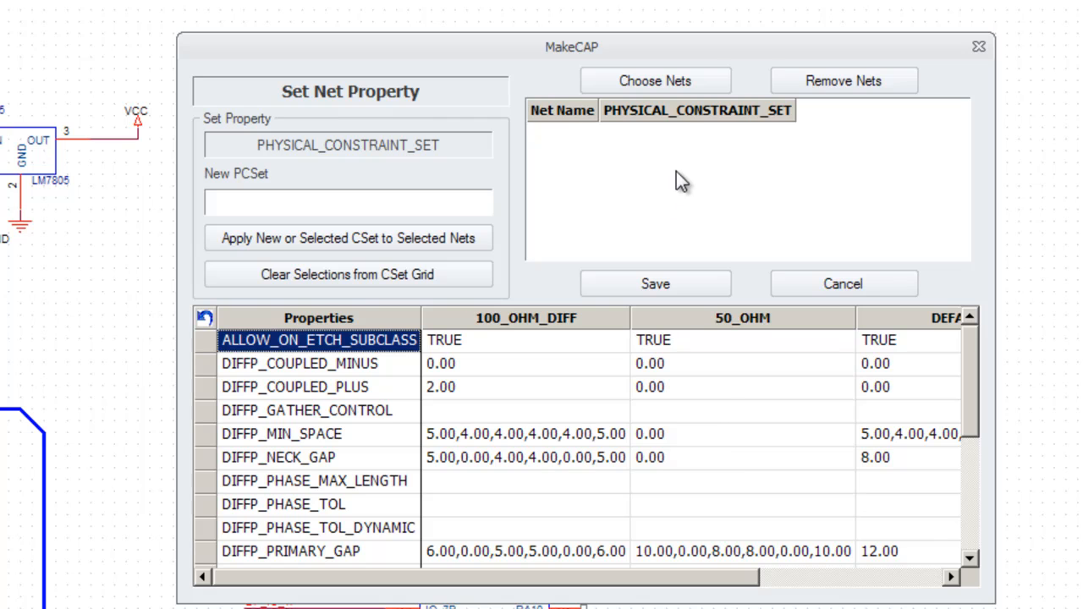
- Look at the buses and nets available for the PHYSICAL_CONSTRAINT_SET property and cancel the net selection
{"action": "left_click", "coordinate": [662, 84]}
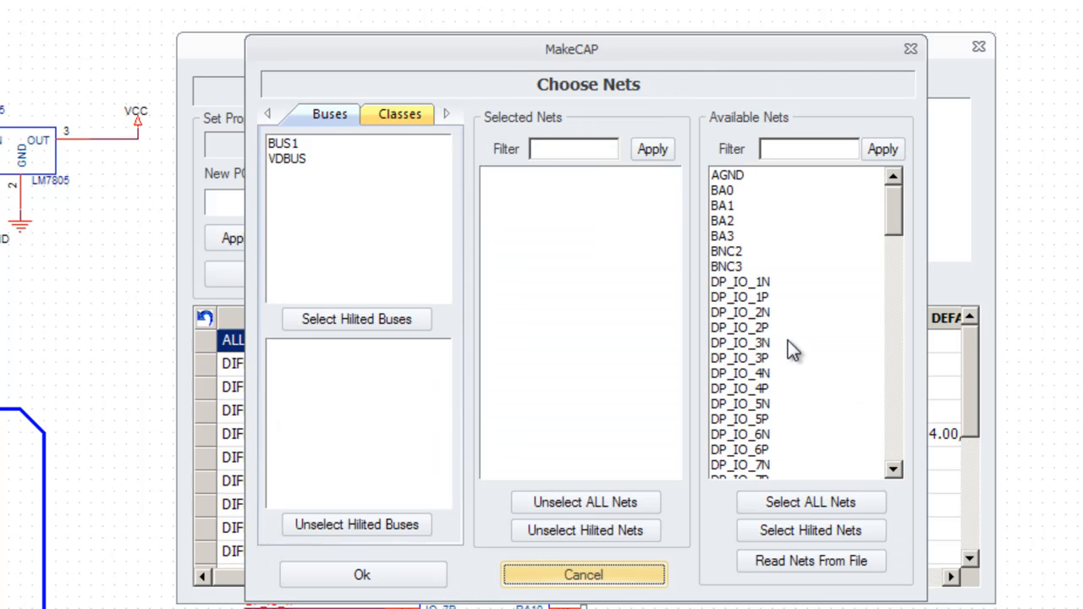
{"action": "left_click", "coordinate": [582, 570]}
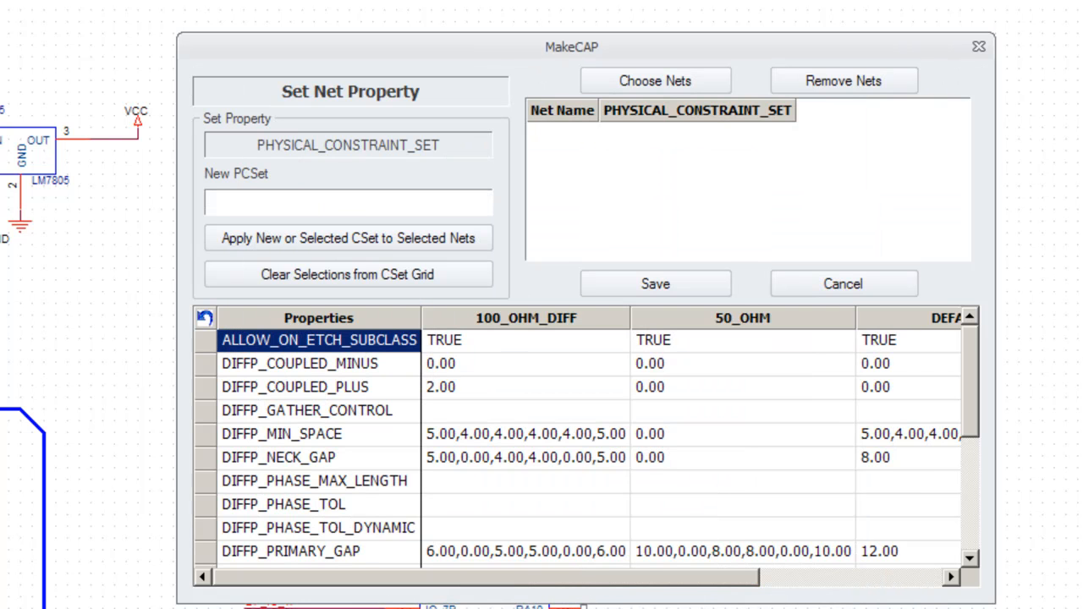